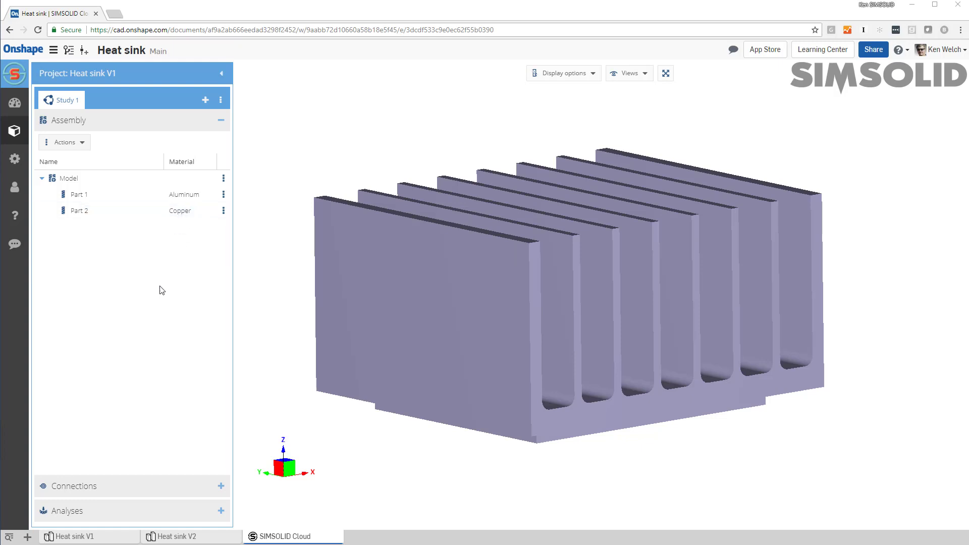
# Expand Study 1's Connections list to show Connection 1 at Normal resolution
pyautogui.click(83, 492)
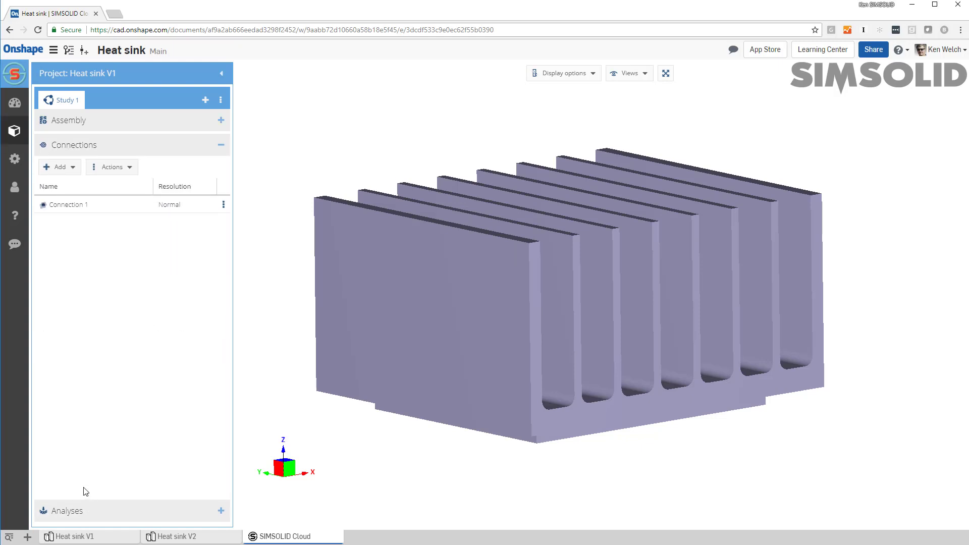
# Add a Thermal analysis to Study 1 and bring up its thermal condition choices
pyautogui.click(83, 512)
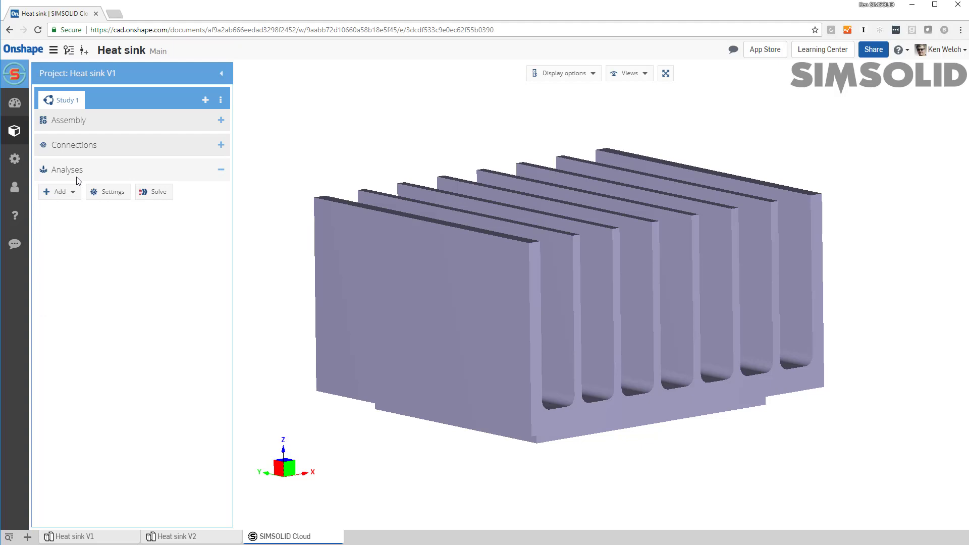
pyautogui.click(72, 192)
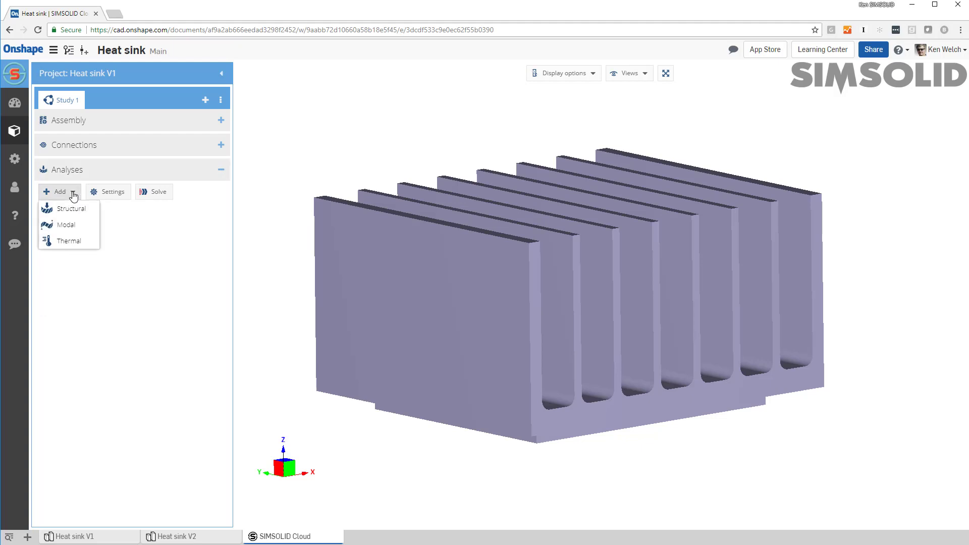
pyautogui.click(79, 242)
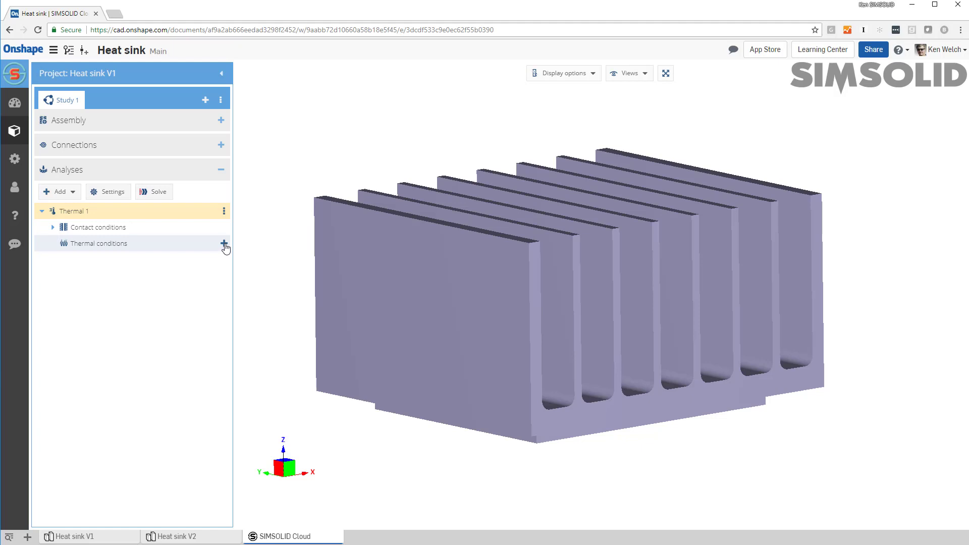
pyautogui.click(224, 245)
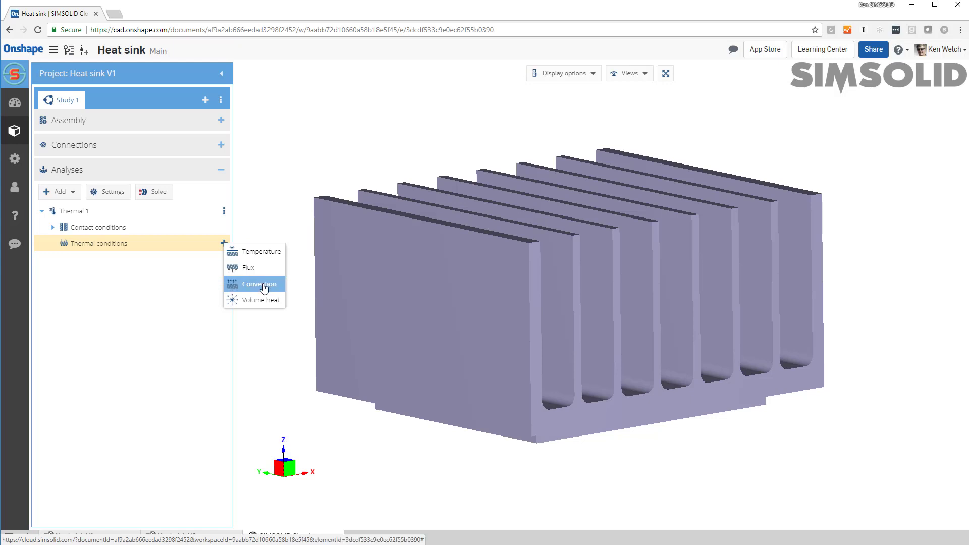
# Fix the copper base's bottom face at 60 °C as Temperature 1, then return to an upright view
pyautogui.click(256, 259)
pyautogui.moveTo(401, 409); pyautogui.dragTo(468, 347)
pyautogui.click(527, 362)
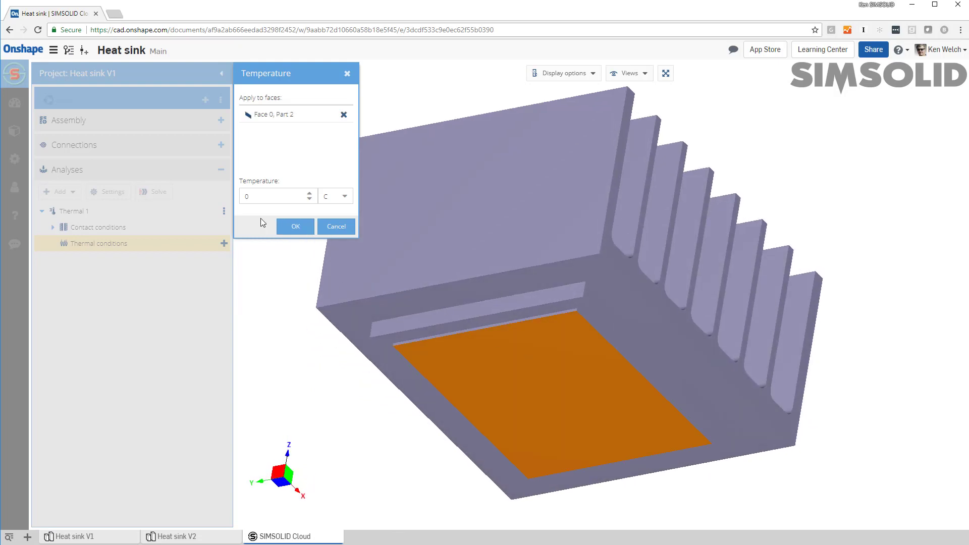
pyautogui.doubleClick(252, 196)
pyautogui.write('60')
pyautogui.click(295, 226)
pyautogui.moveTo(530, 281); pyautogui.dragTo(513, 359)
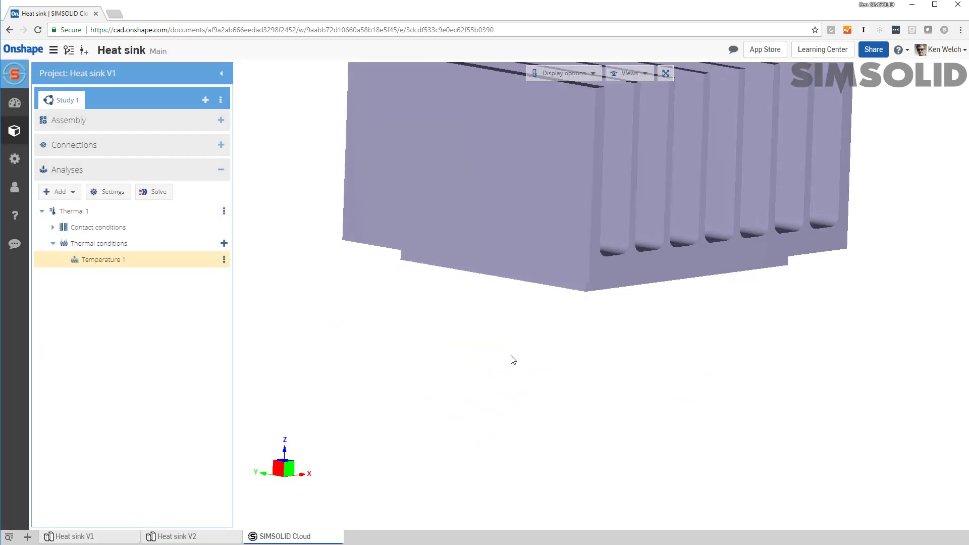
pyautogui.moveTo(547, 201); pyautogui.dragTo(428, 364)
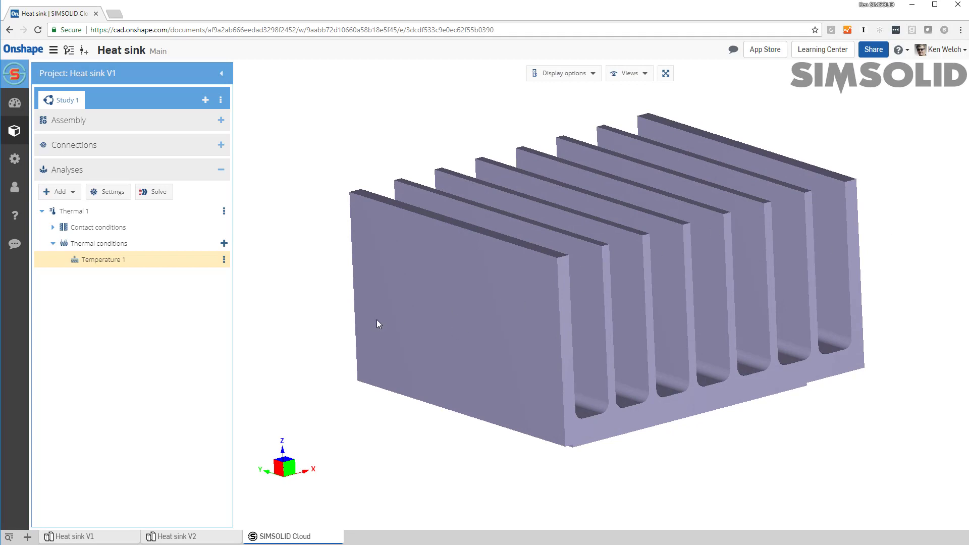
# Start a convection condition with 20 °C ambient temperature and a 200 W/(m²·K) coefficient
pyautogui.click(225, 243)
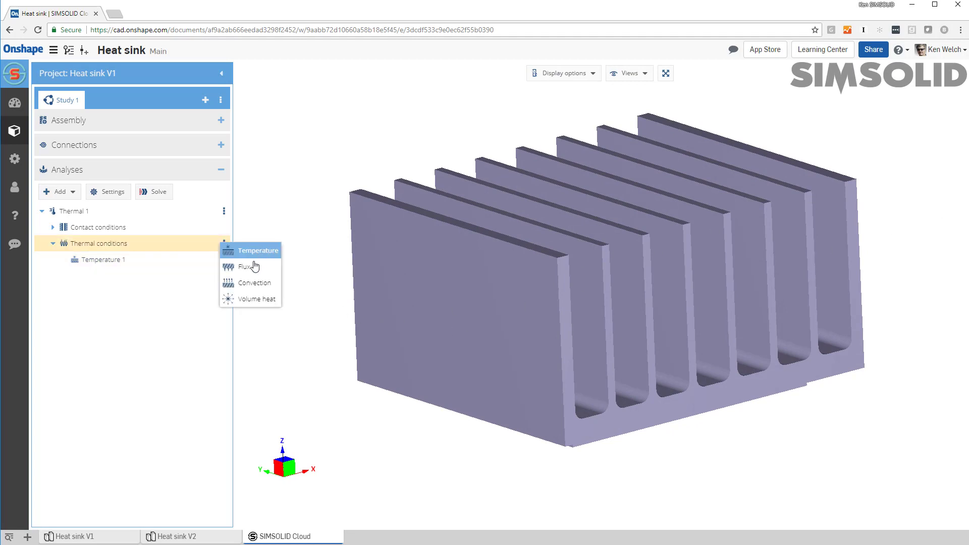
pyautogui.click(259, 283)
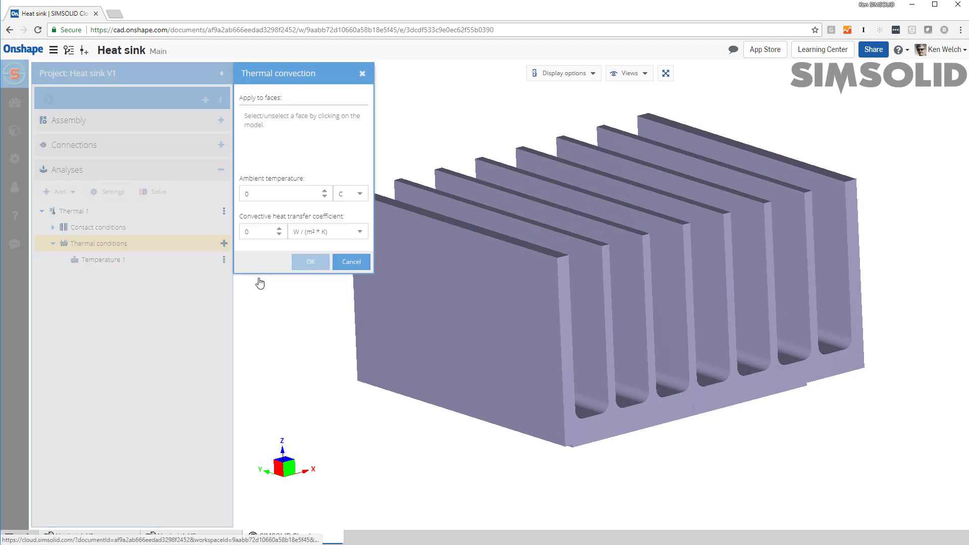
pyautogui.doubleClick(254, 197)
pyautogui.write('20')
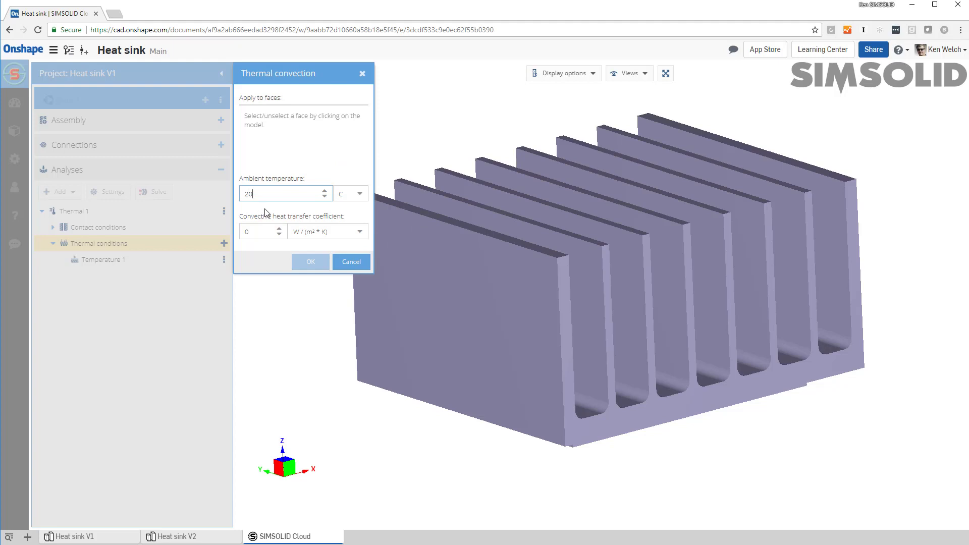
pyautogui.doubleClick(260, 235)
pyautogui.write('200')
# Apply the convection to the four fin faces and confirm it
pyautogui.moveTo(319, 74); pyautogui.dragTo(266, 100)
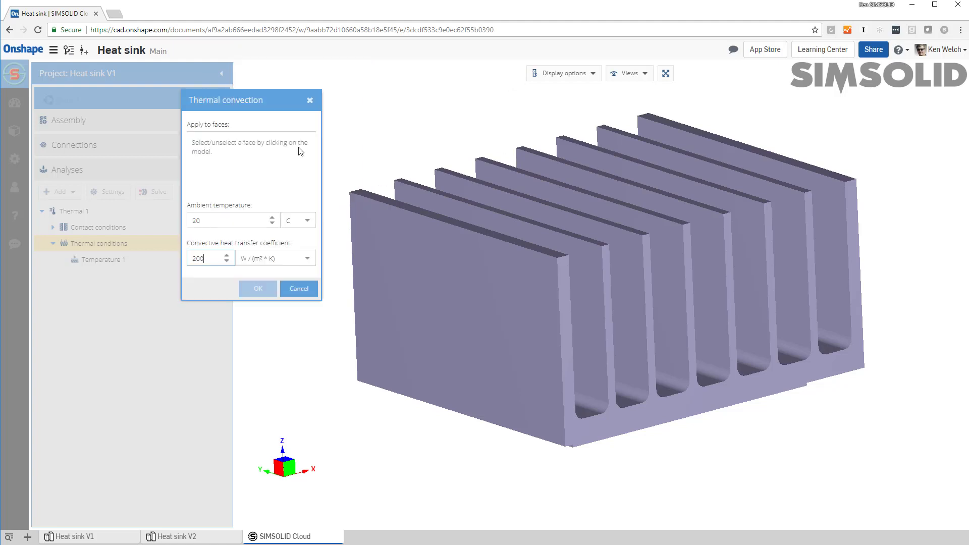
pyautogui.click(452, 298)
pyautogui.click(606, 302)
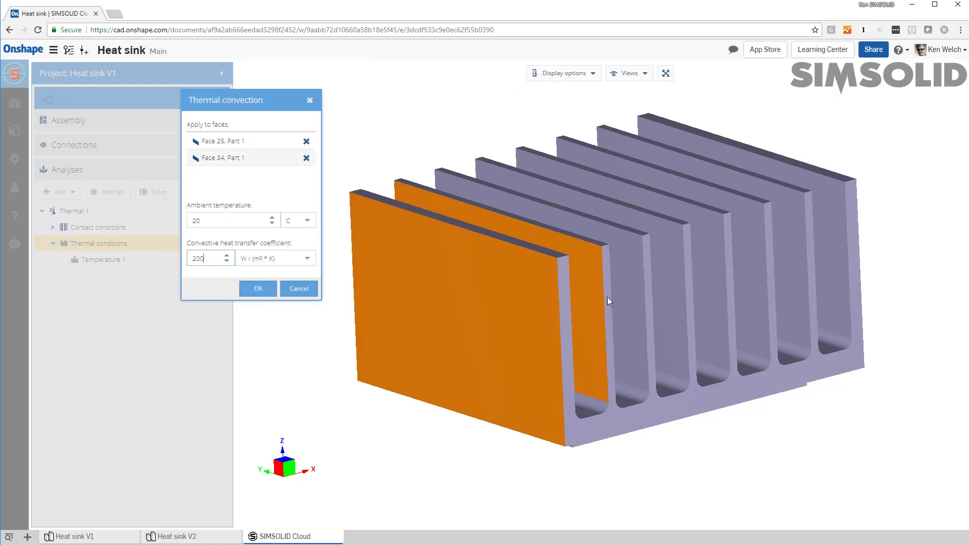
pyautogui.click(626, 291)
pyautogui.click(673, 280)
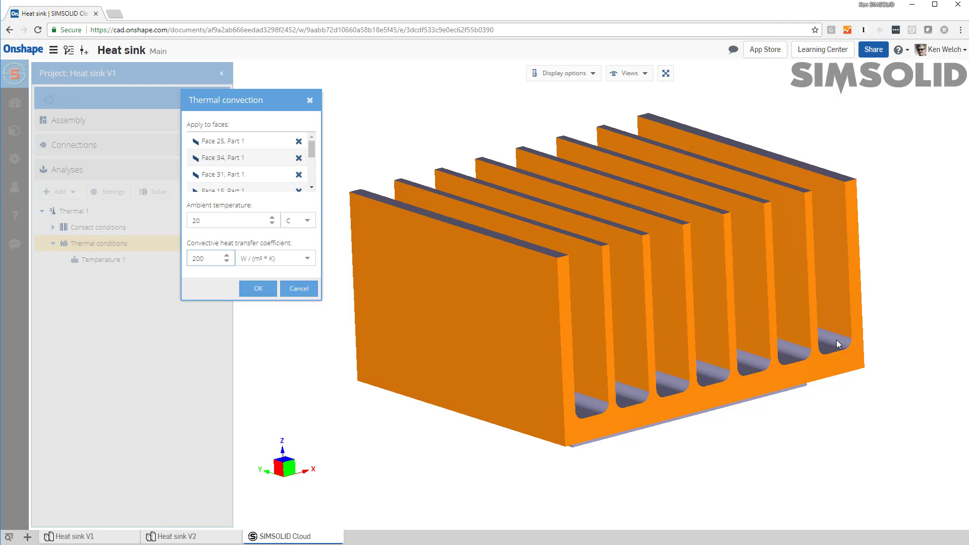
pyautogui.press('Return')
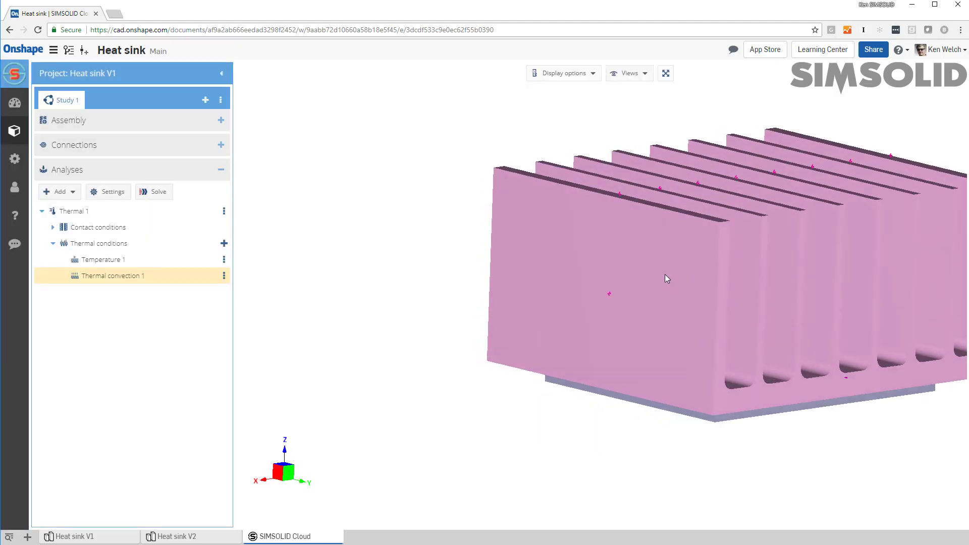
pyautogui.moveTo(665, 274); pyautogui.dragTo(476, 298)
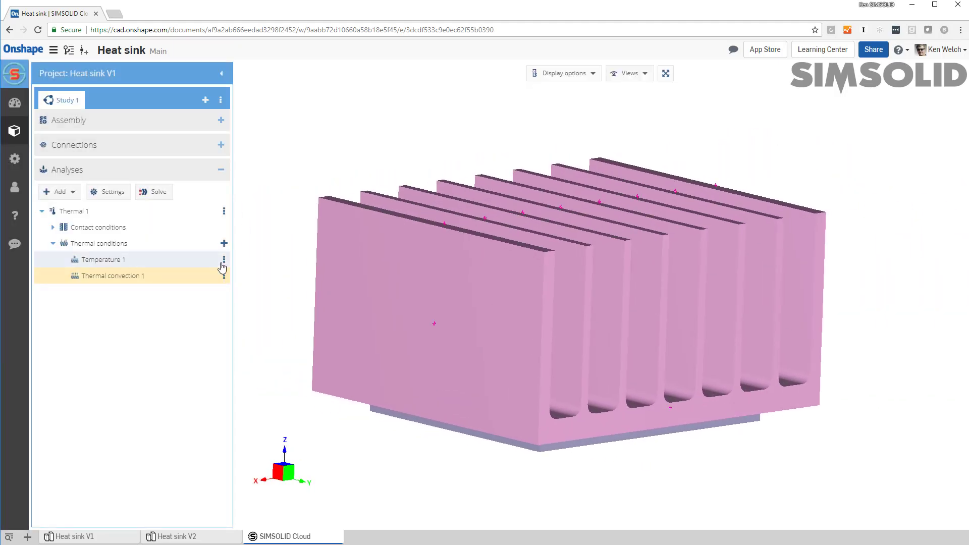
# Solve all analyses, producing Thermal 1's temperature plot of about 44–60 °C
pyautogui.click(157, 192)
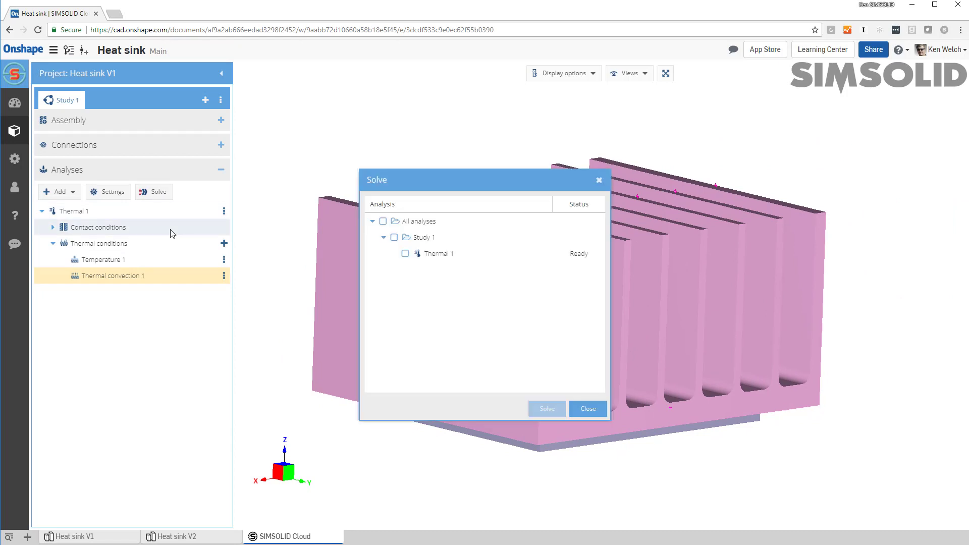
pyautogui.click(383, 222)
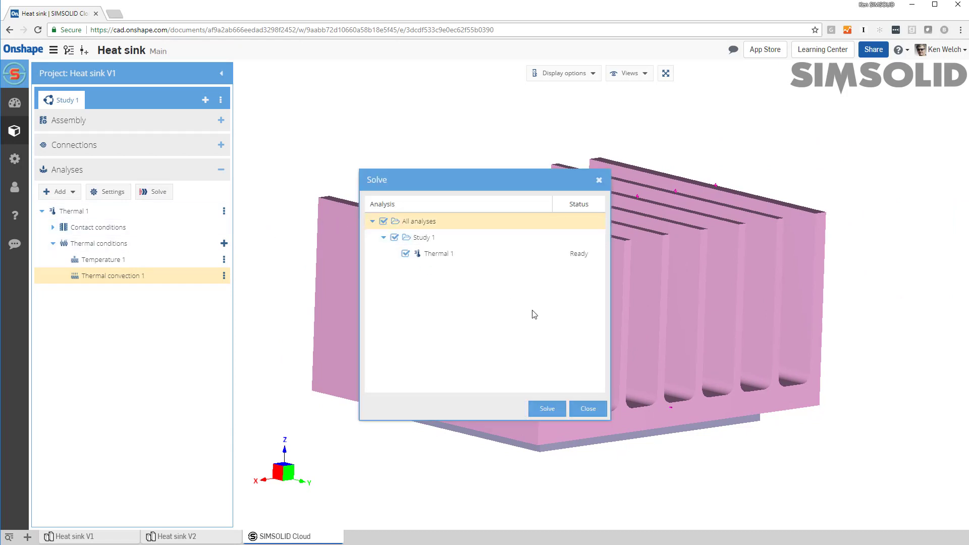
pyautogui.click(552, 410)
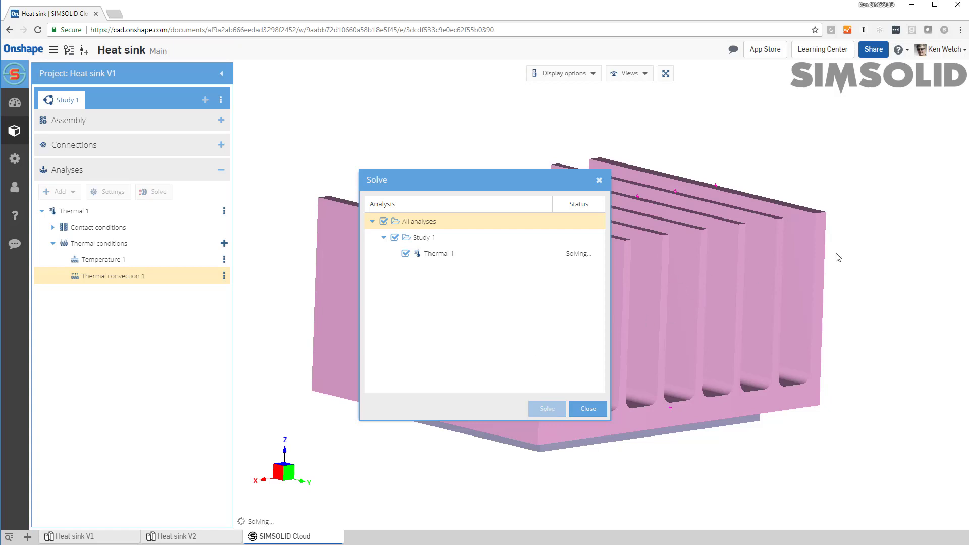
pyautogui.moveTo(688, 306); pyautogui.dragTo(663, 303)
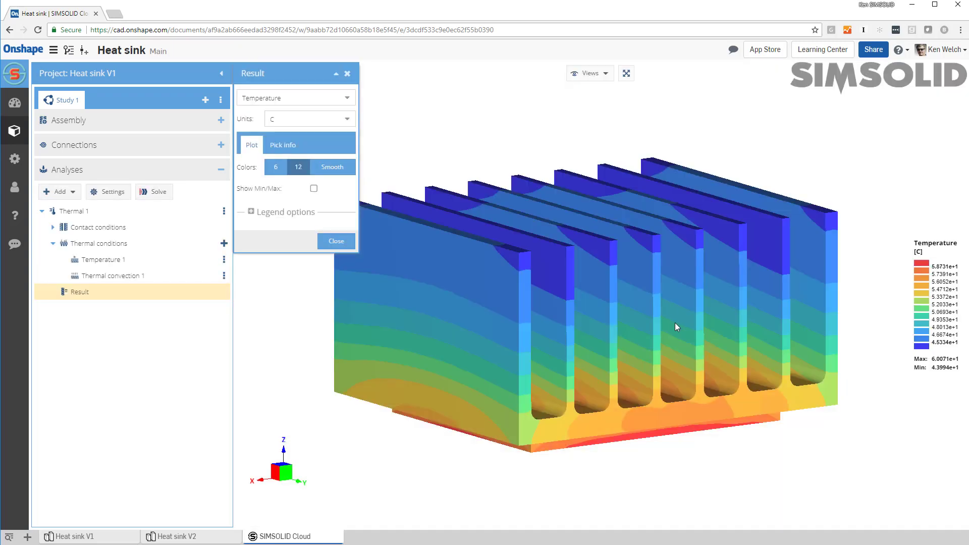
# Plot Study 1's Temperature result in 12 discrete colour bands and reframe the heat sink
pyautogui.moveTo(675, 323); pyautogui.dragTo(763, 311)
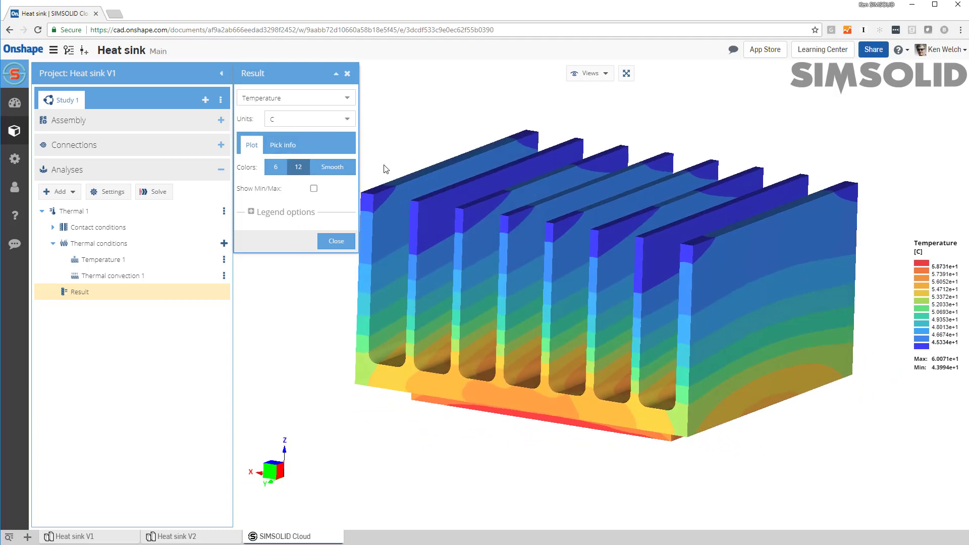
pyautogui.click(349, 99)
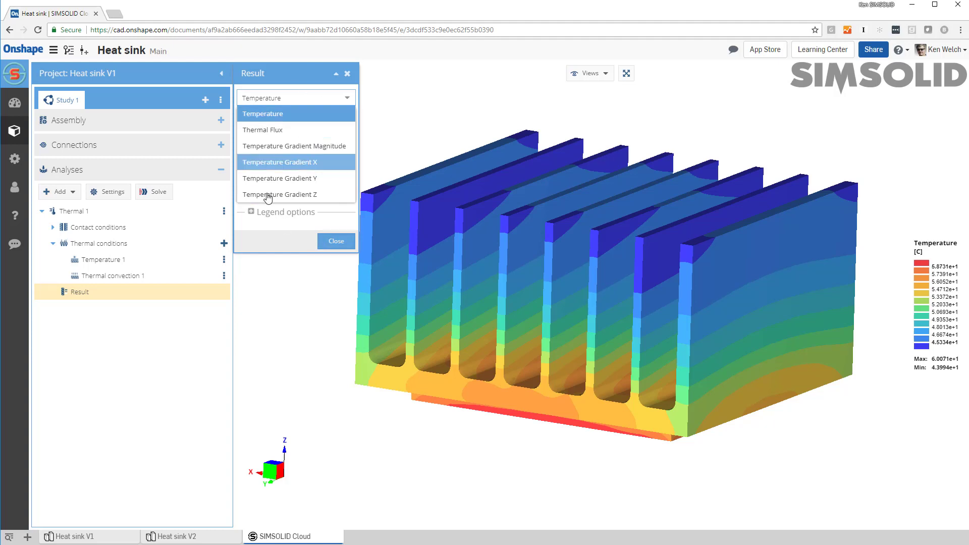
pyautogui.click(250, 238)
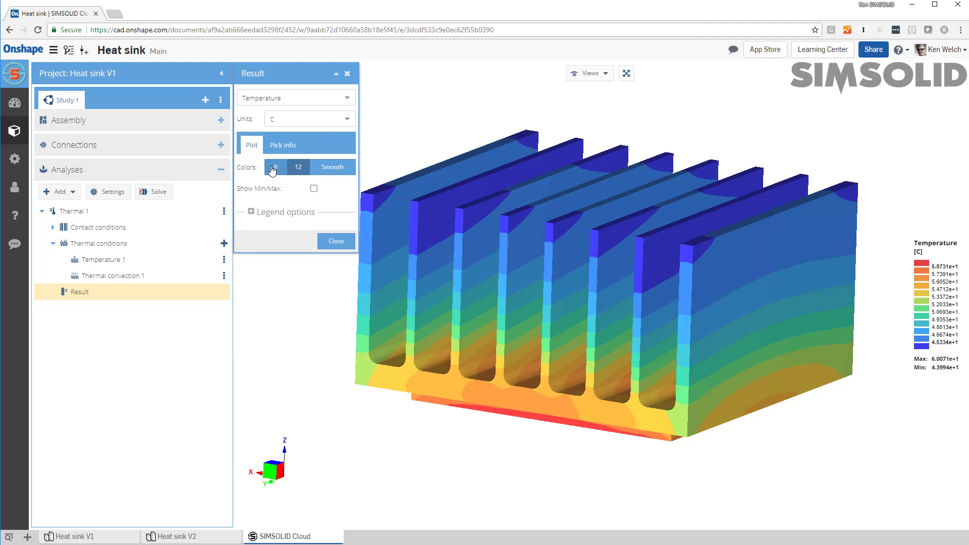
pyautogui.click(333, 169)
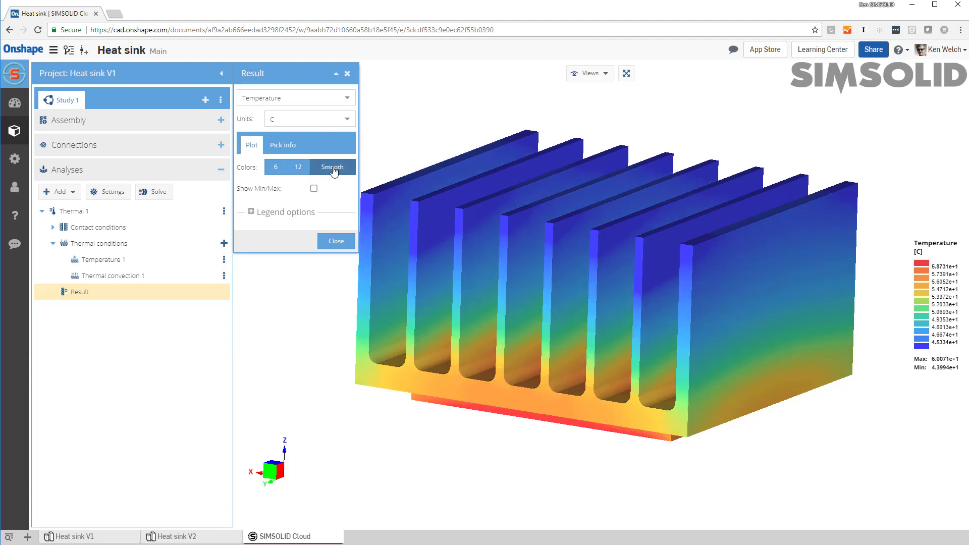
pyautogui.click(298, 169)
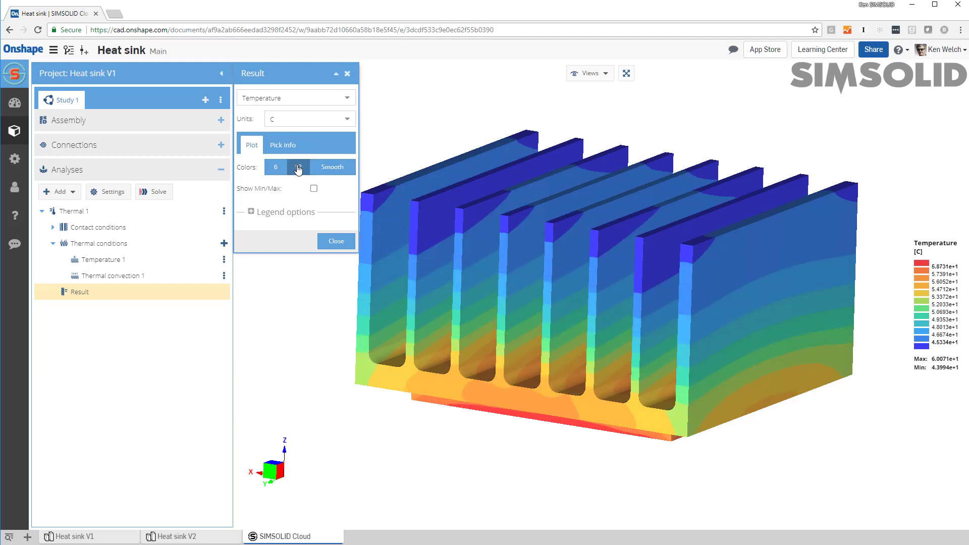
pyautogui.moveTo(766, 344); pyautogui.dragTo(661, 336)
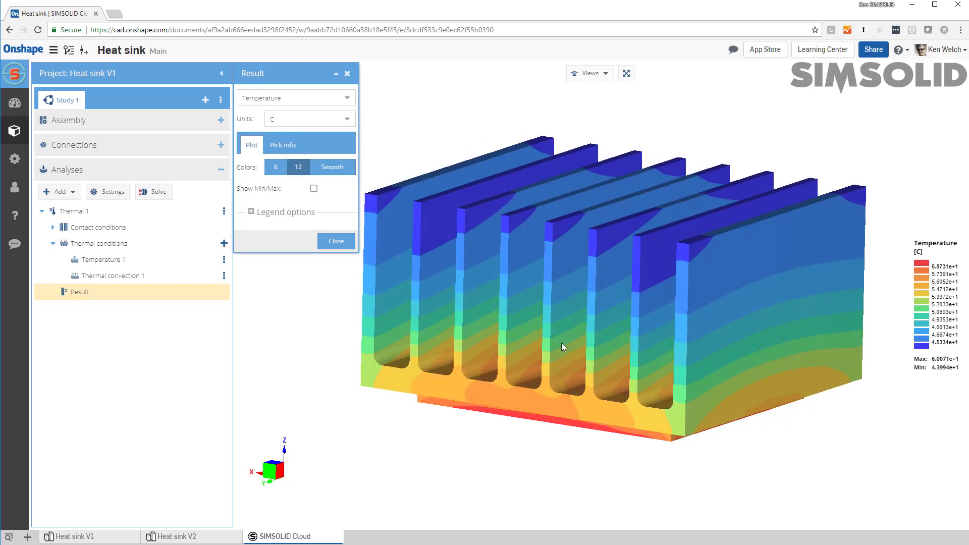
pyautogui.moveTo(562, 343); pyautogui.dragTo(552, 368, button='right')
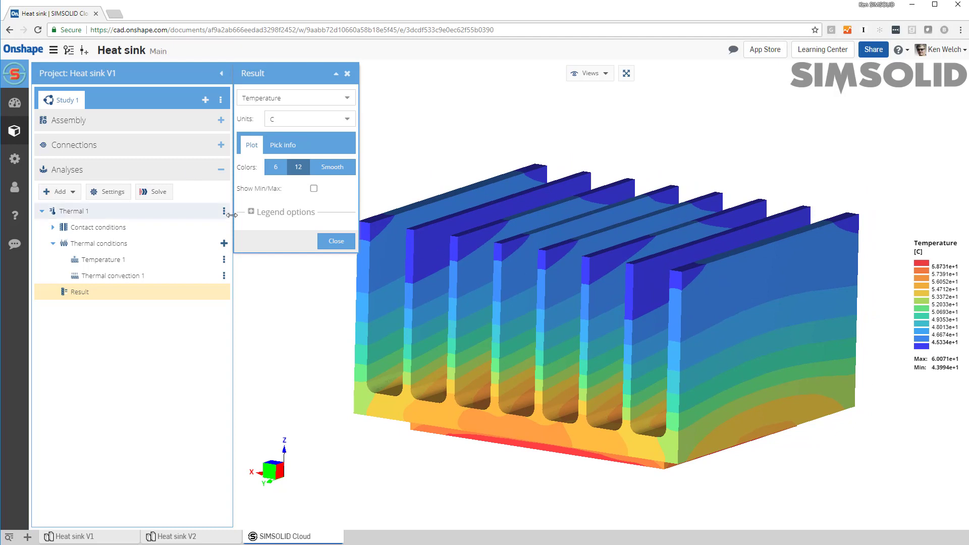
# Close the result display and create Study 2 from the Heat sink Onshape document
pyautogui.click(328, 244)
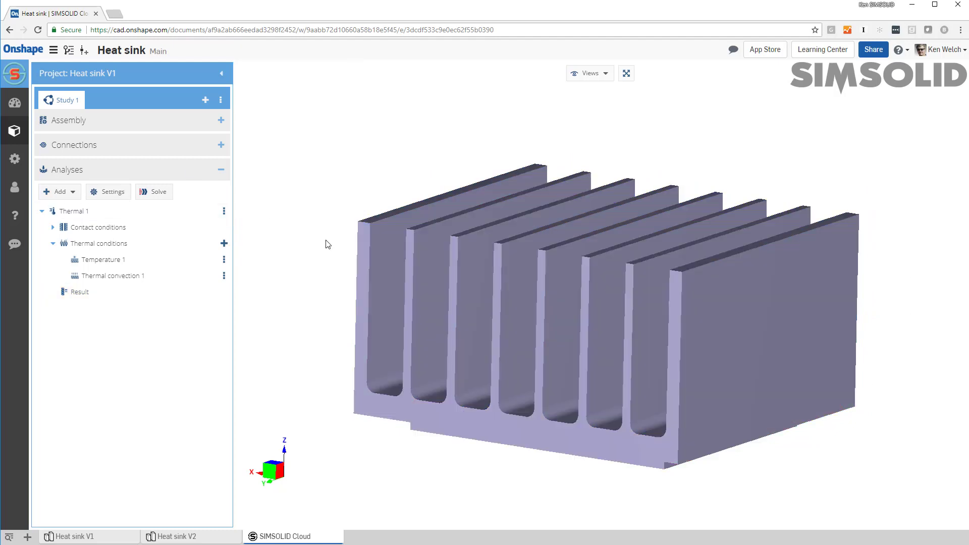
pyautogui.click(206, 101)
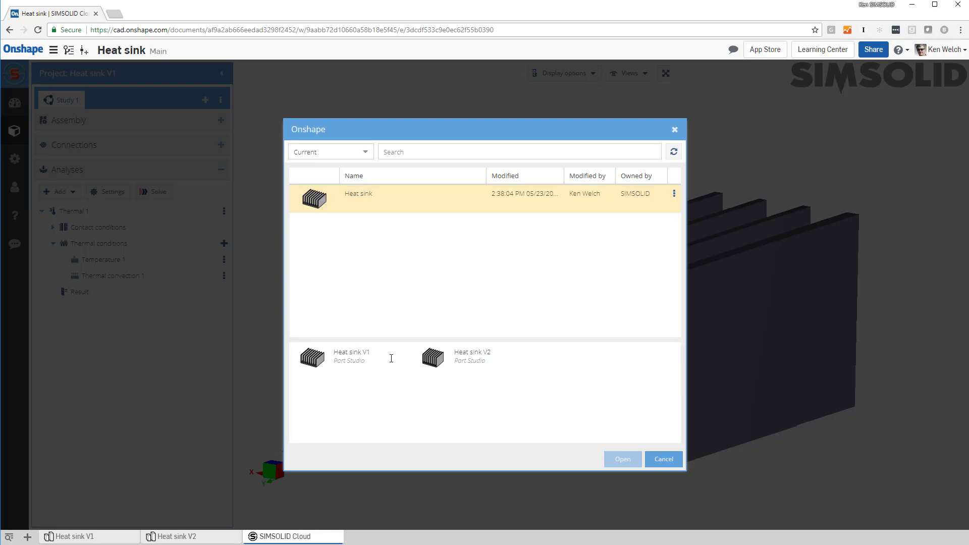
pyautogui.doubleClick(435, 356)
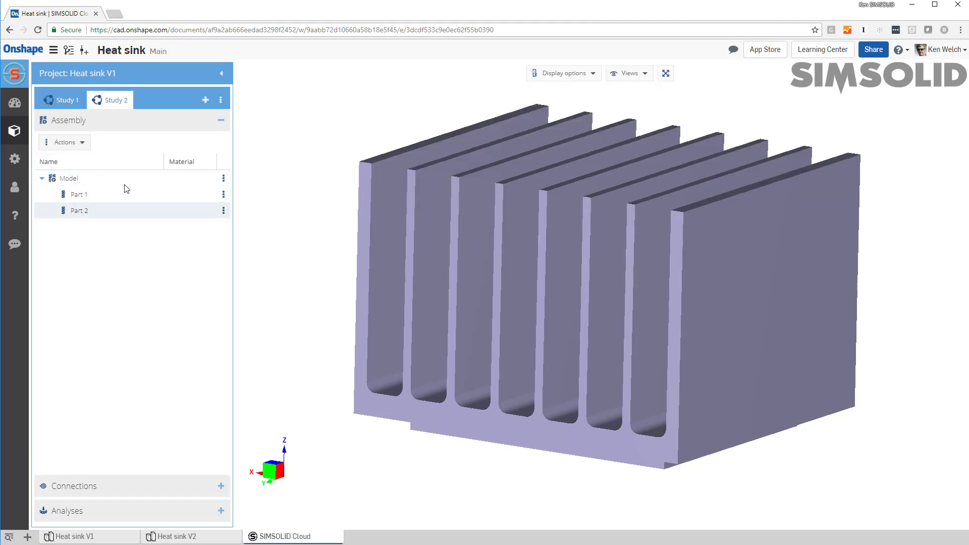
# Expand Study 2's Thermal 1 analysis to view its thermal conditions
pyautogui.click(93, 511)
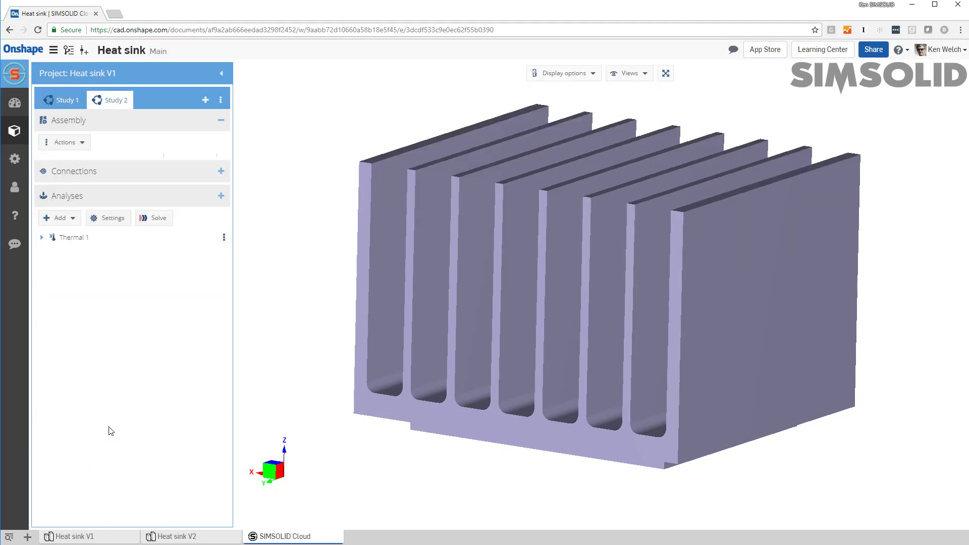
pyautogui.click(41, 211)
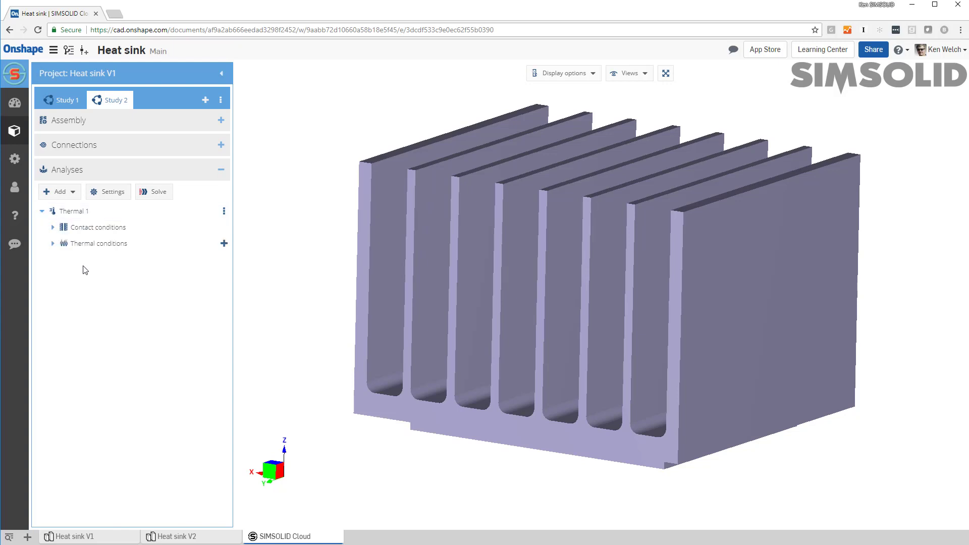
pyautogui.click(53, 244)
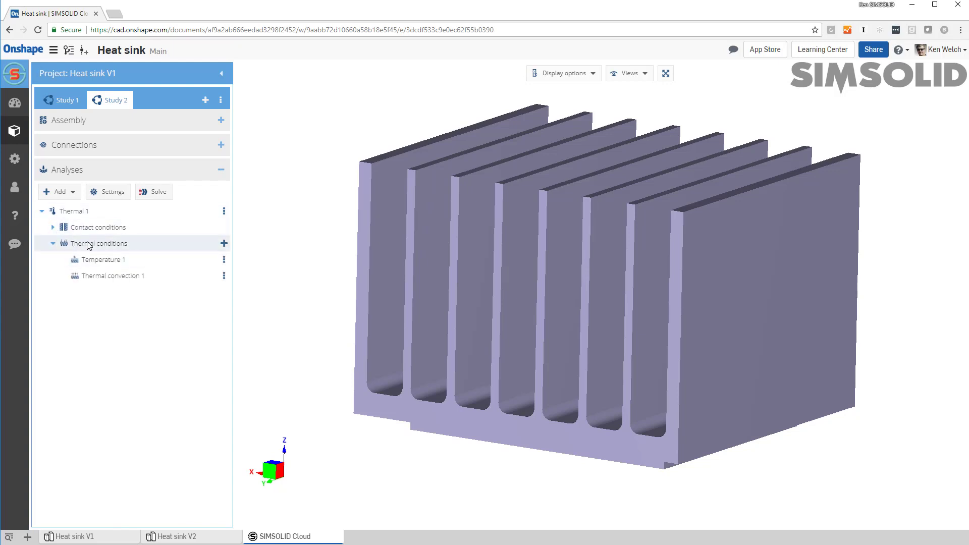
# Set Part 1's material to Aluminum
pyautogui.click(86, 123)
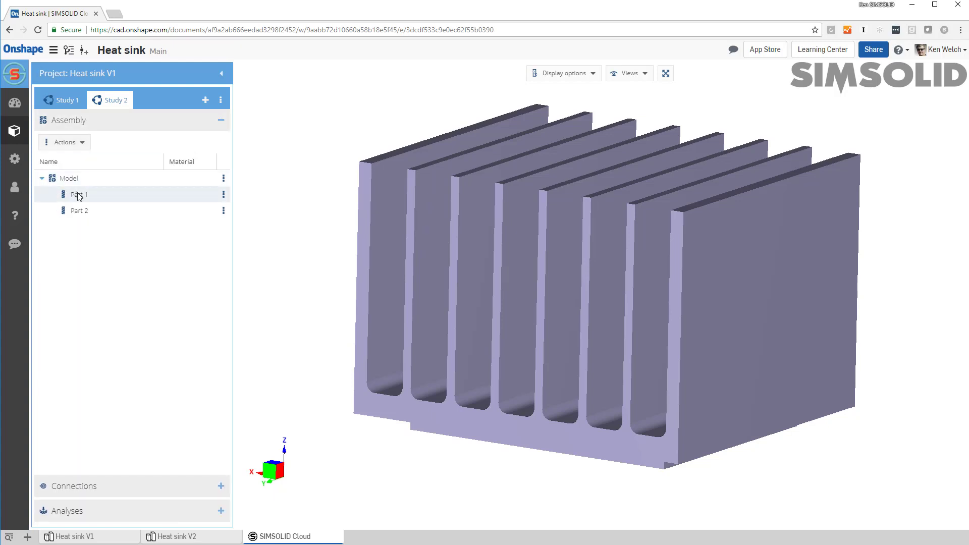
pyautogui.click(77, 192)
pyautogui.click(224, 196)
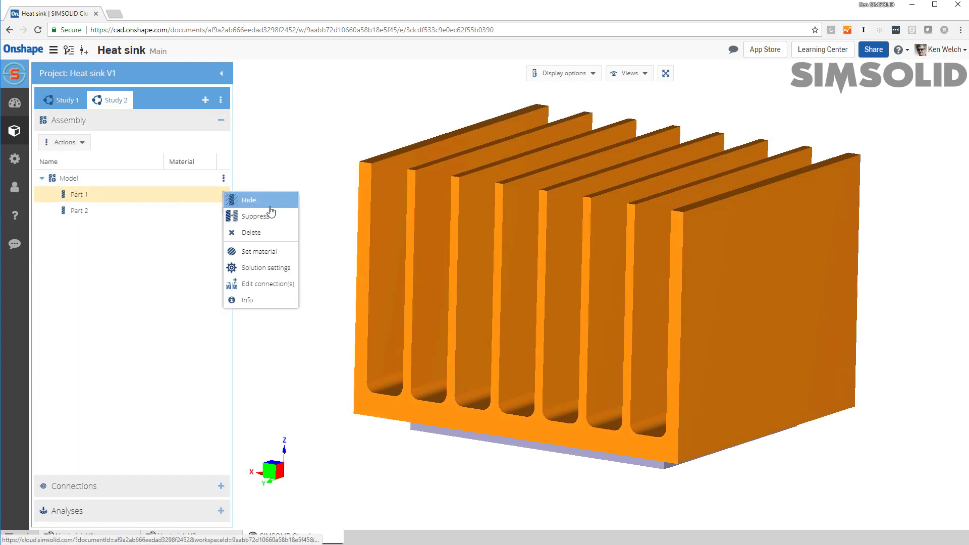
pyautogui.click(259, 251)
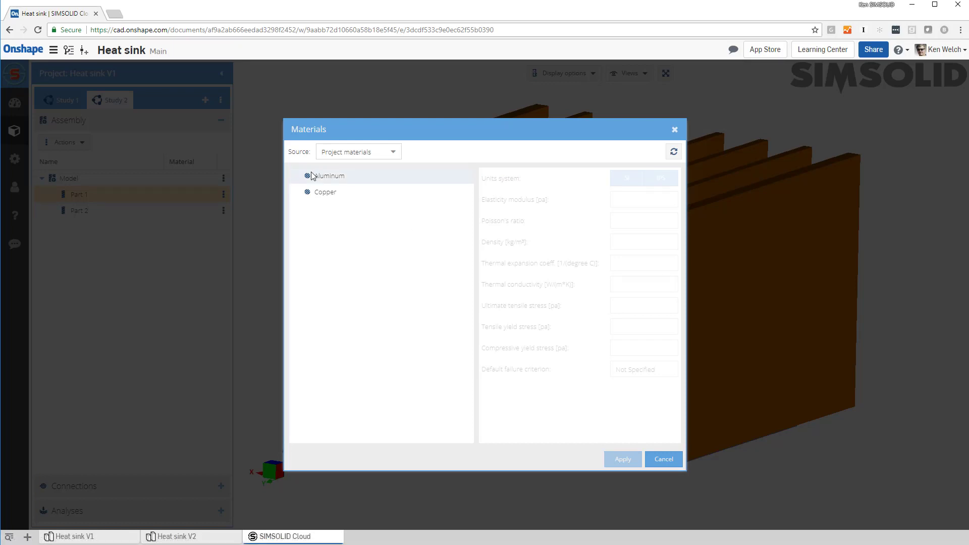
pyautogui.click(619, 461)
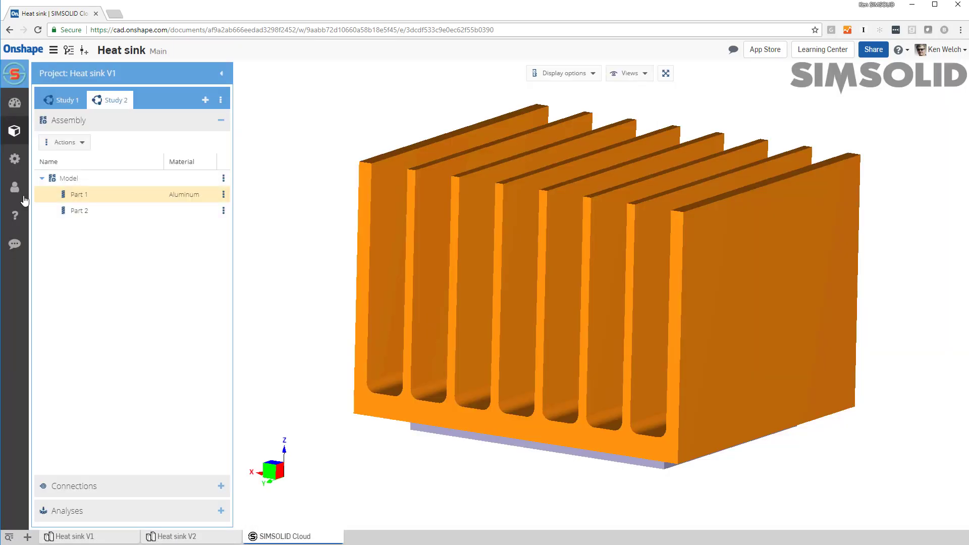
# Set Part 2's material to Copper and show Study 2's analyses
pyautogui.click(76, 211)
pyautogui.click(224, 211)
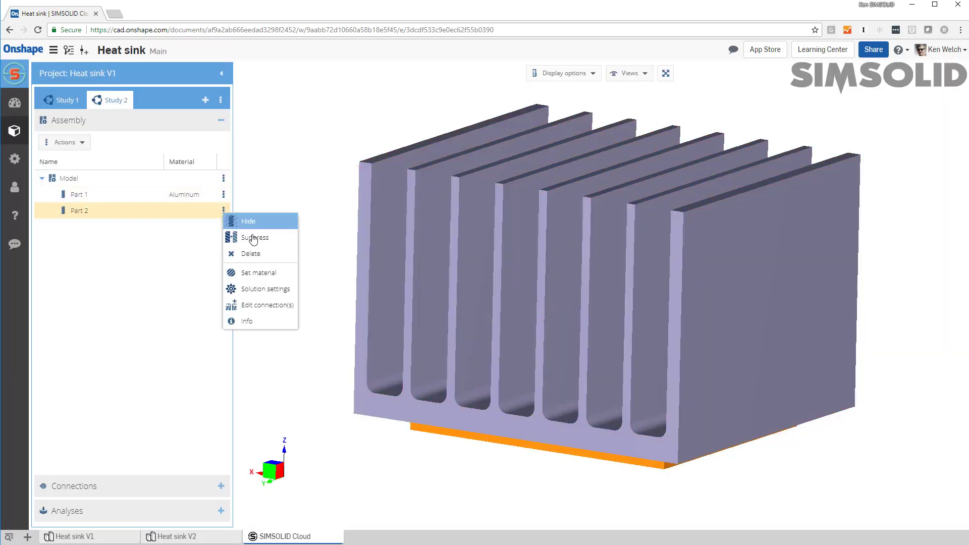
pyautogui.click(259, 273)
pyautogui.click(313, 192)
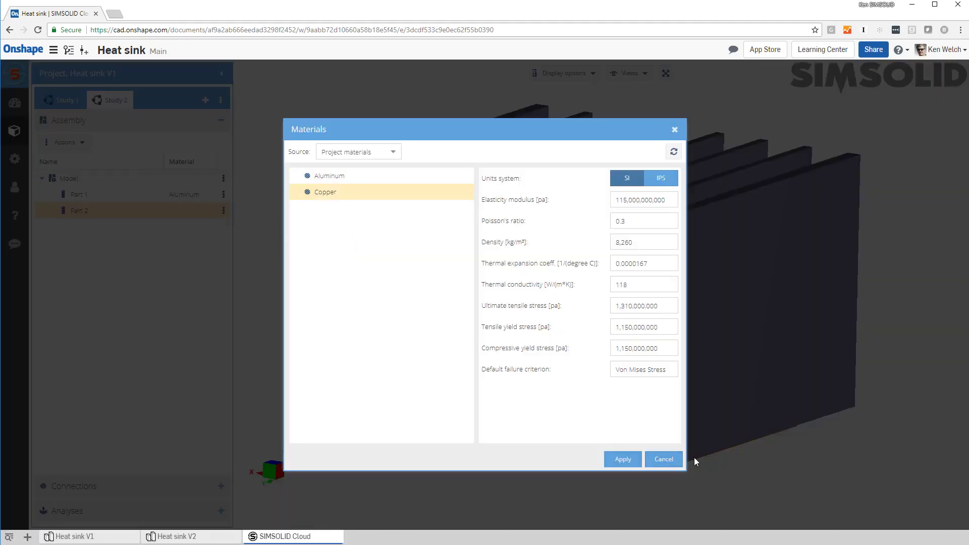
pyautogui.click(625, 460)
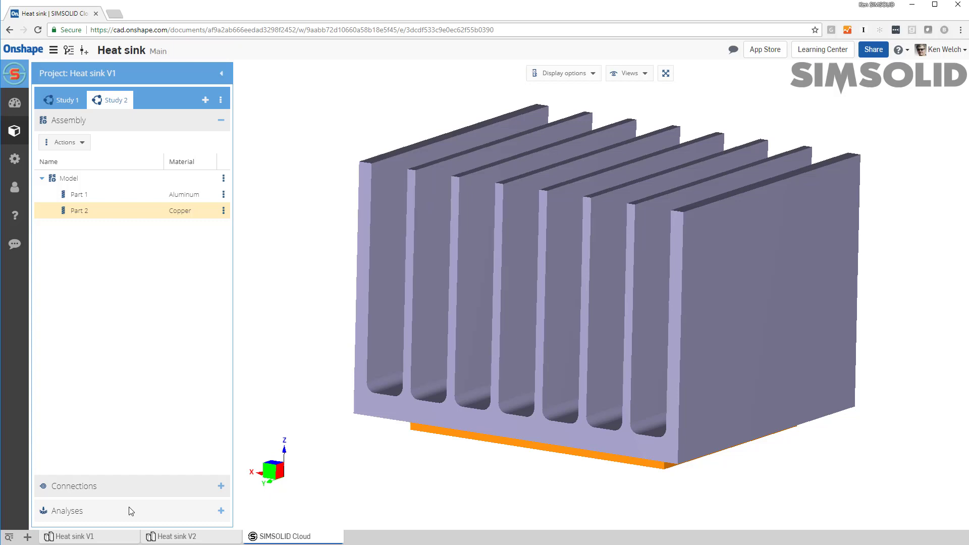
pyautogui.click(127, 511)
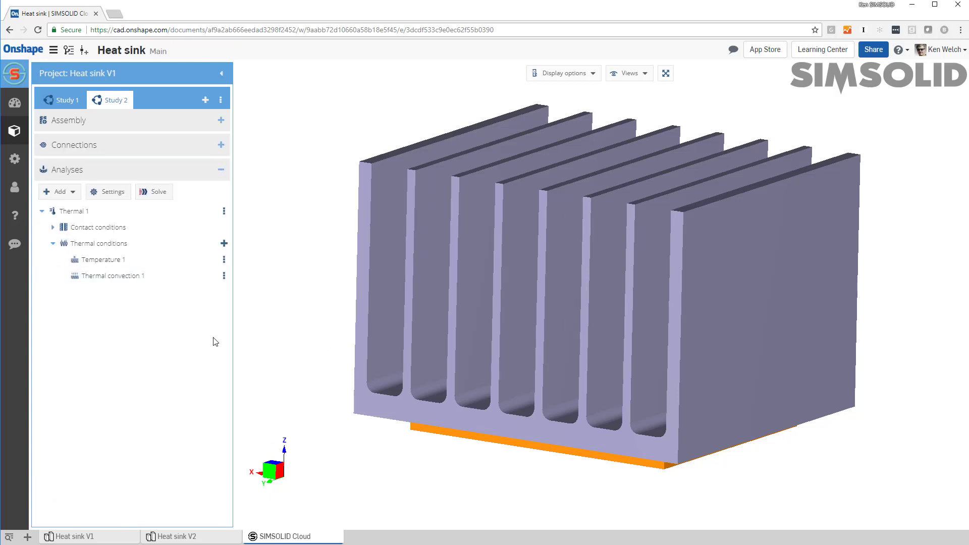
# Solve Study 2's Thermal 1, giving temperature contours of about 38–60 °C
pyautogui.click(158, 192)
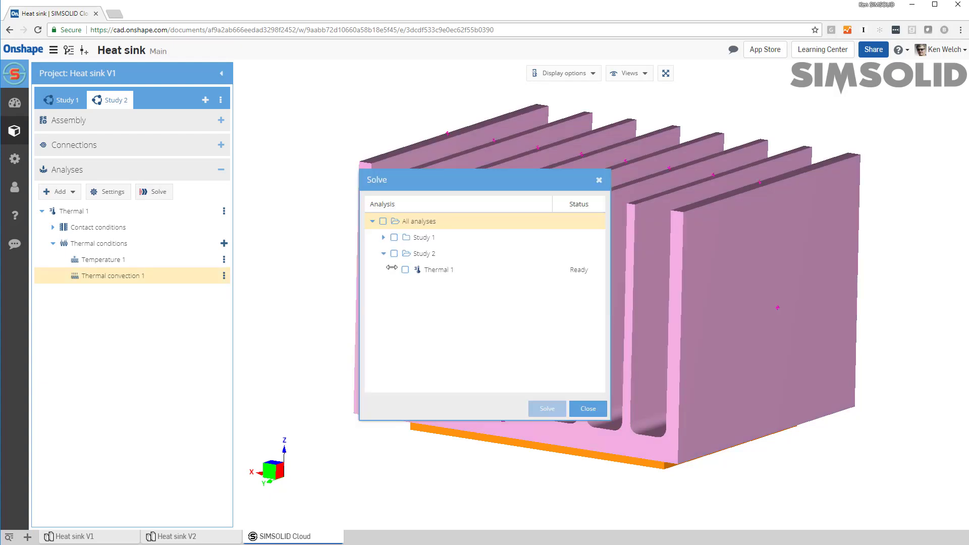
pyautogui.click(407, 269)
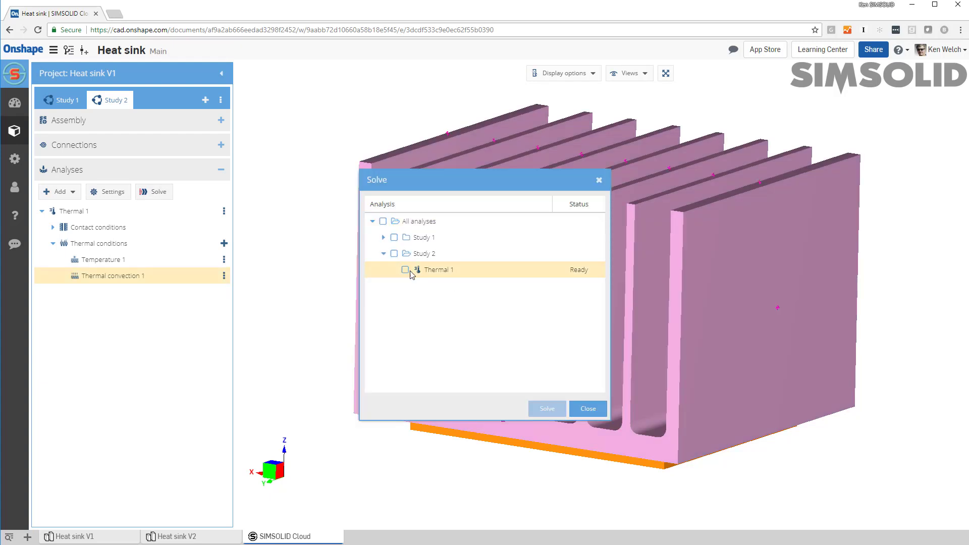
pyautogui.click(405, 270)
pyautogui.click(546, 408)
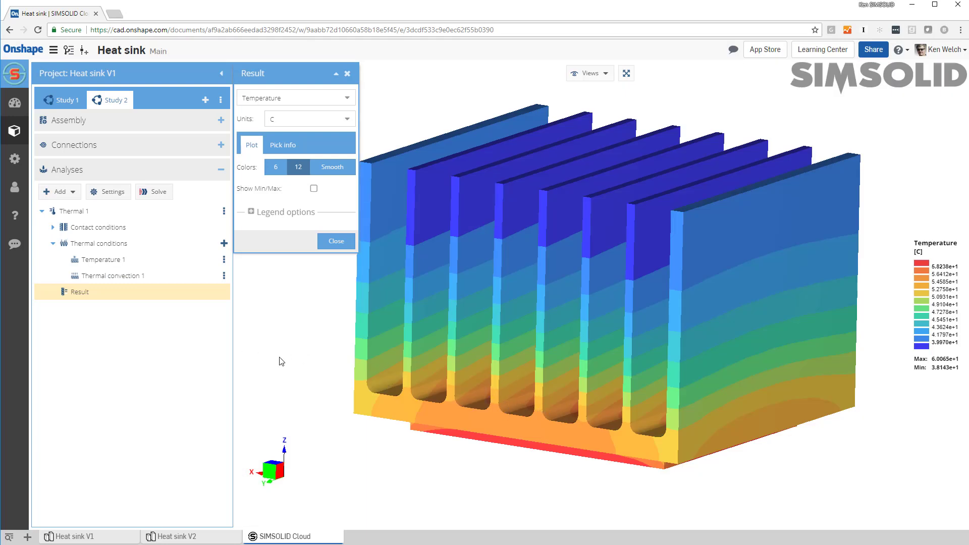
pyautogui.moveTo(410, 374); pyautogui.dragTo(409, 374)
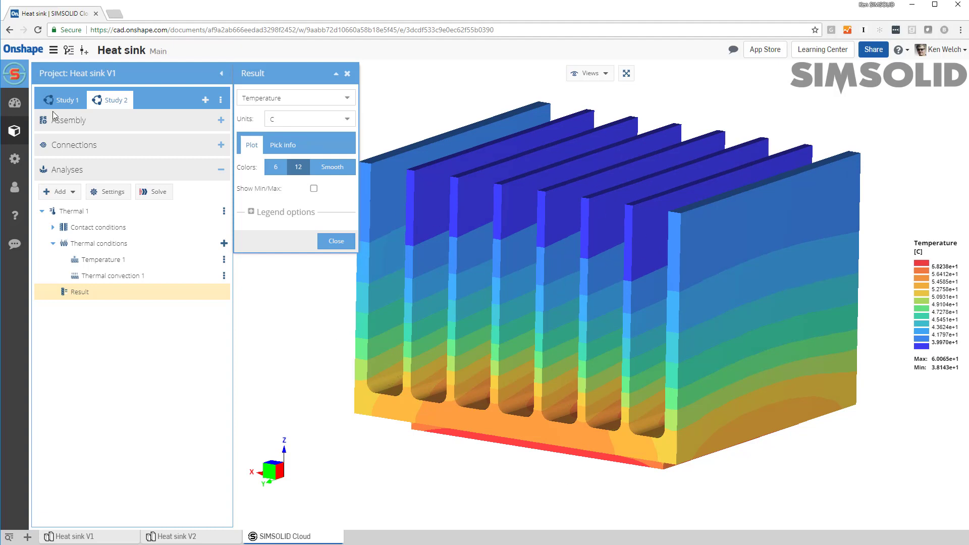
pyautogui.click(64, 99)
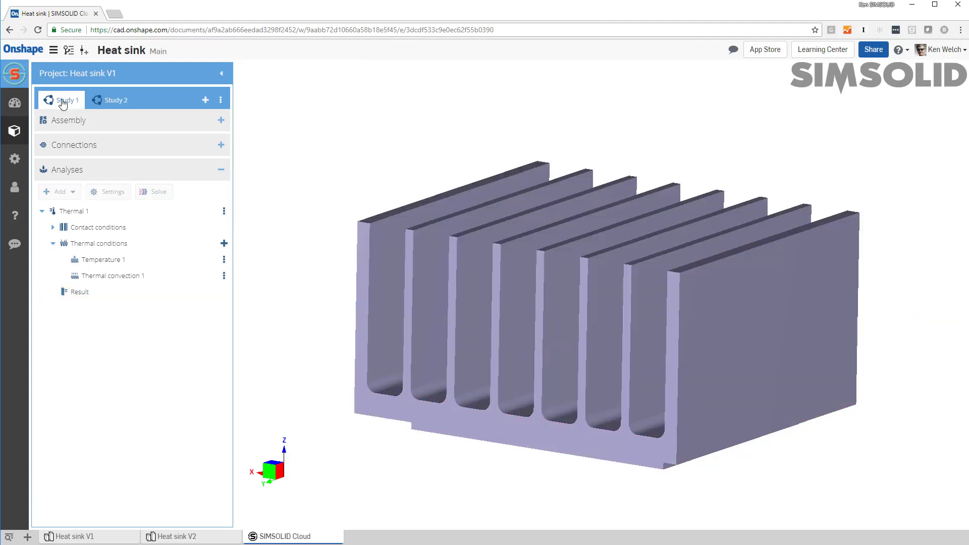
pyautogui.click(82, 292)
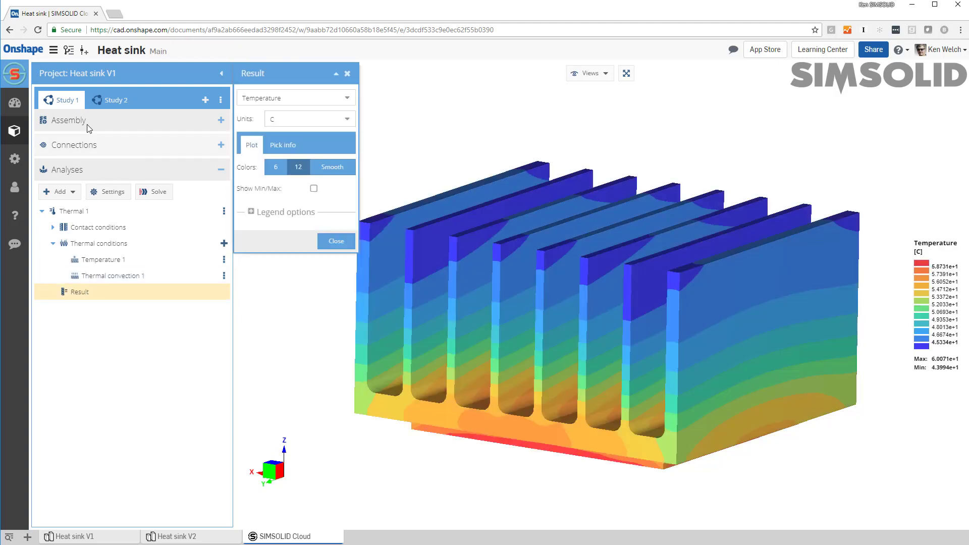
pyautogui.click(115, 100)
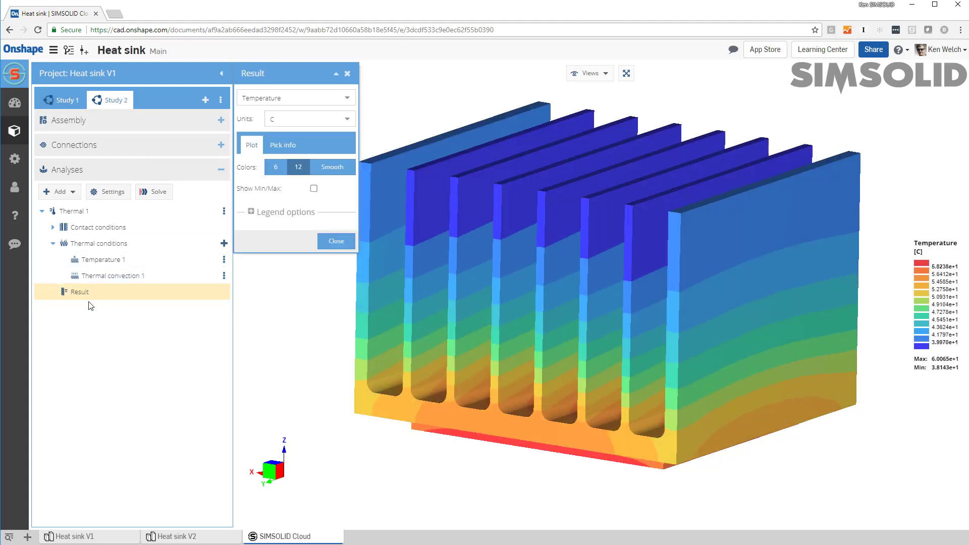